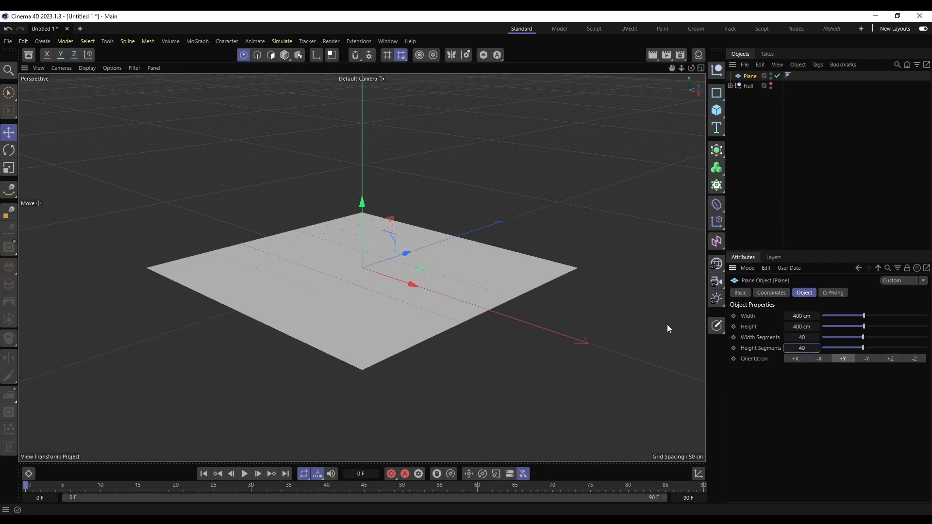
Show the plane's mesh lines in the viewport and convert the plane into an editable polygon object
scroll(381, 253, "up", 1)
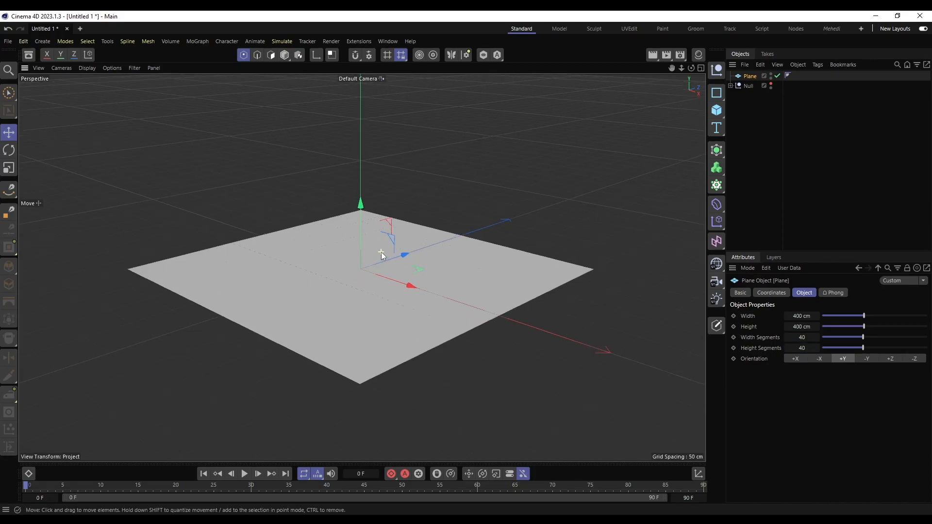
left_click(86, 68)
left_click(101, 107)
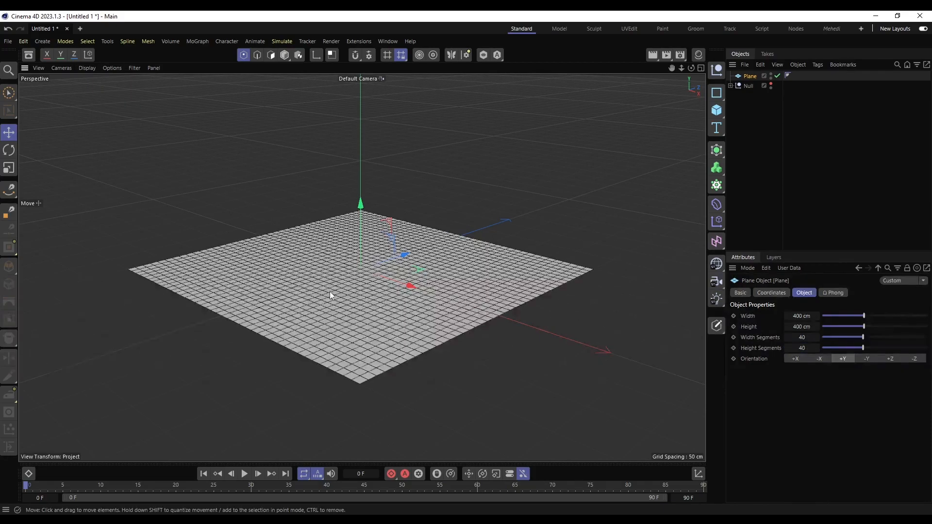
left_click(716, 326)
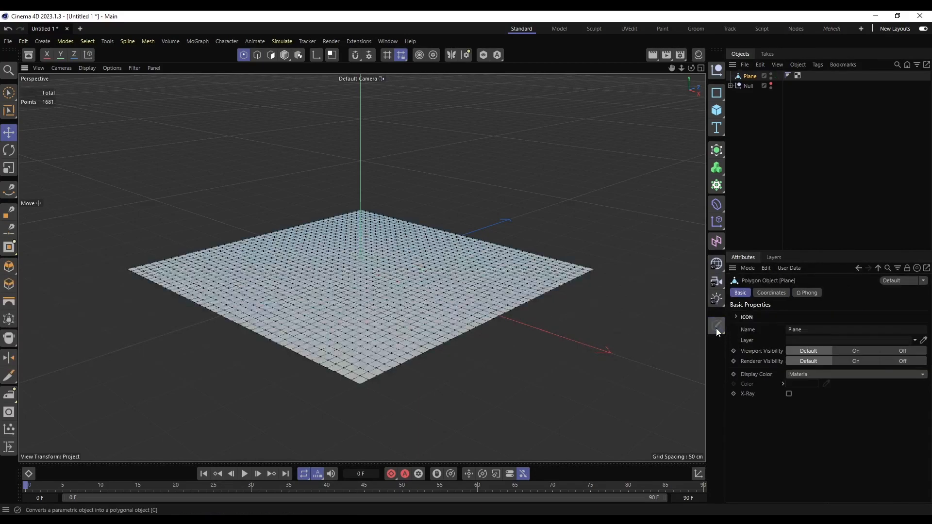
Select a single point near the middle of the plane with the Move tool
left_click(390, 287)
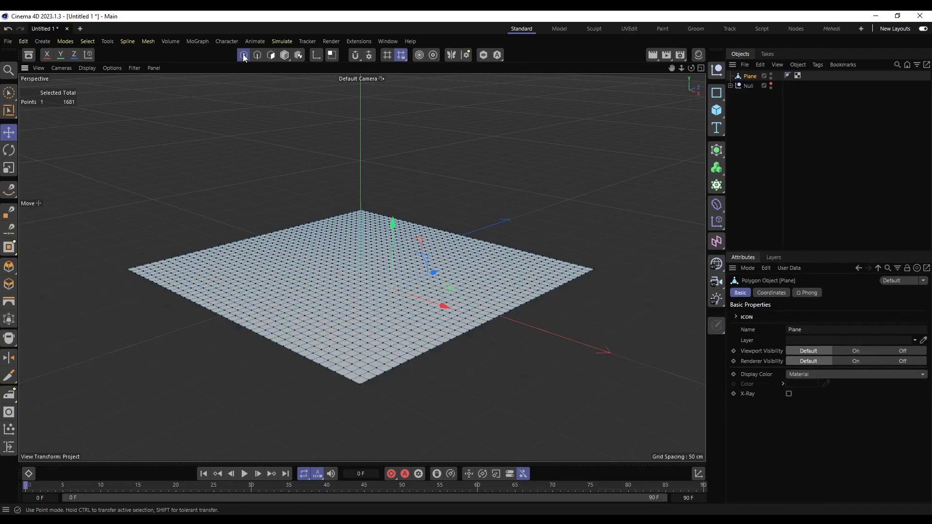
left_click(11, 133)
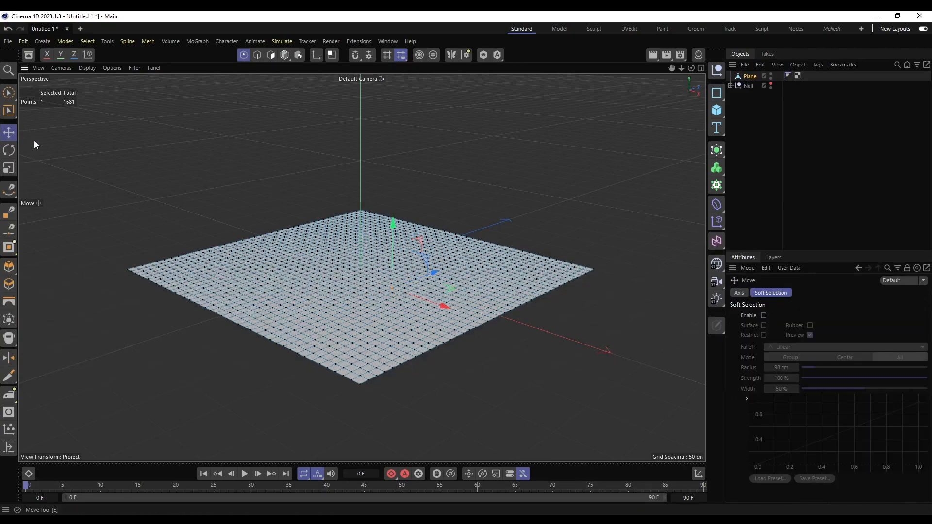
left_click(351, 293)
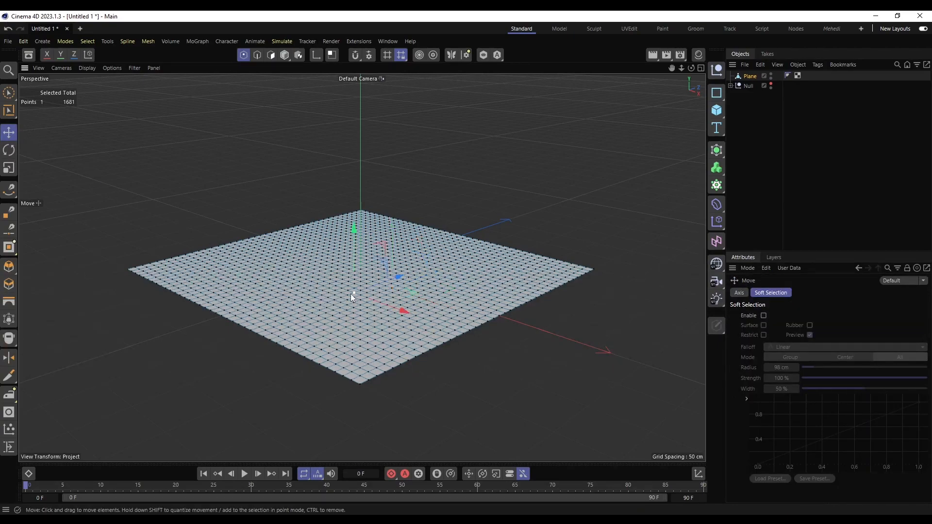
Try raising the selected point along Y without soft selection, and undo the move
scroll(335, 296, "up", 1)
left_click_drag(355, 228, 336, 176)
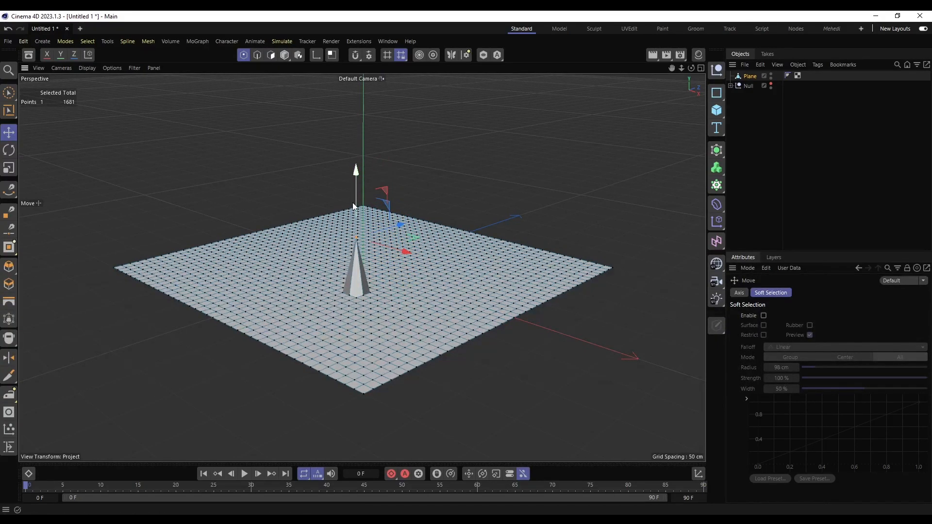
key("ctrl+z")
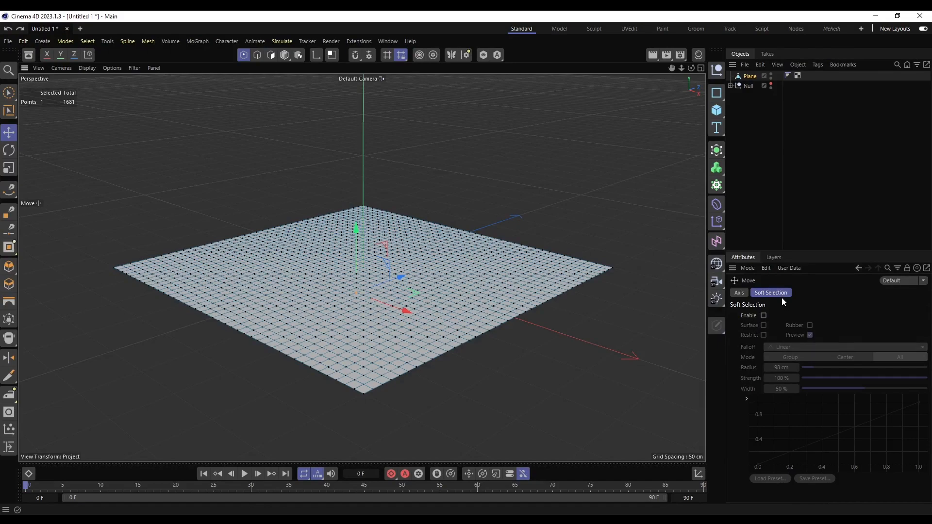
Enable soft selection for the Move tool, test it by raising the selected point, and undo the move
left_click(764, 316)
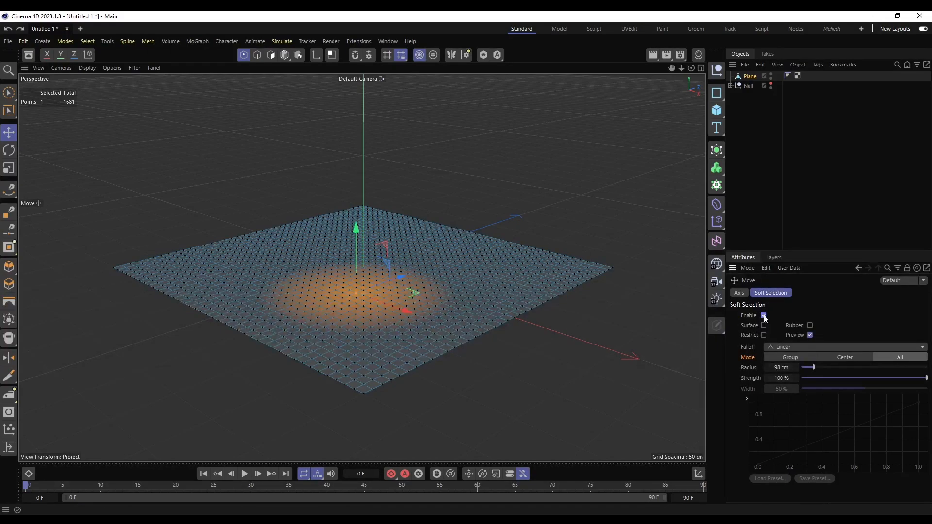
left_click_drag(356, 225, 349, 169)
key("ctrl+z")
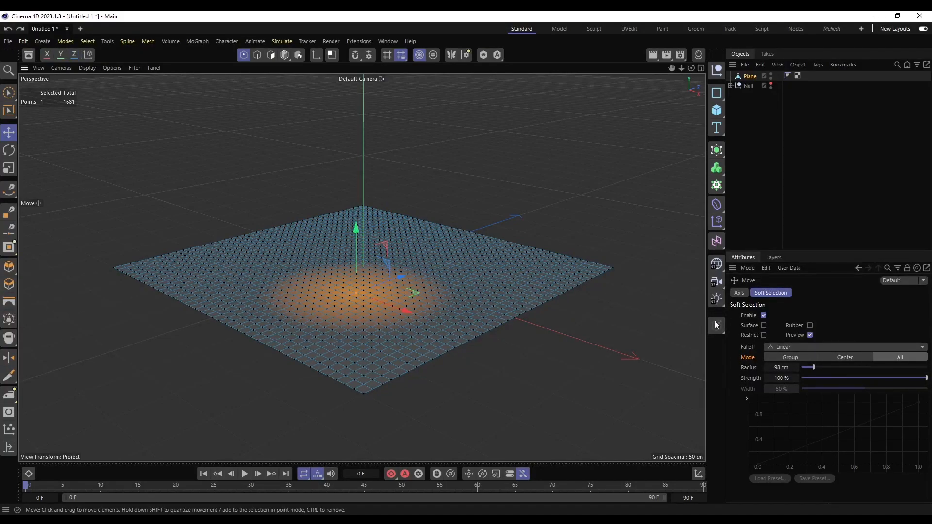
Try the Rubber option of the soft selection by raising the selected point, and undo the move
left_click(810, 326)
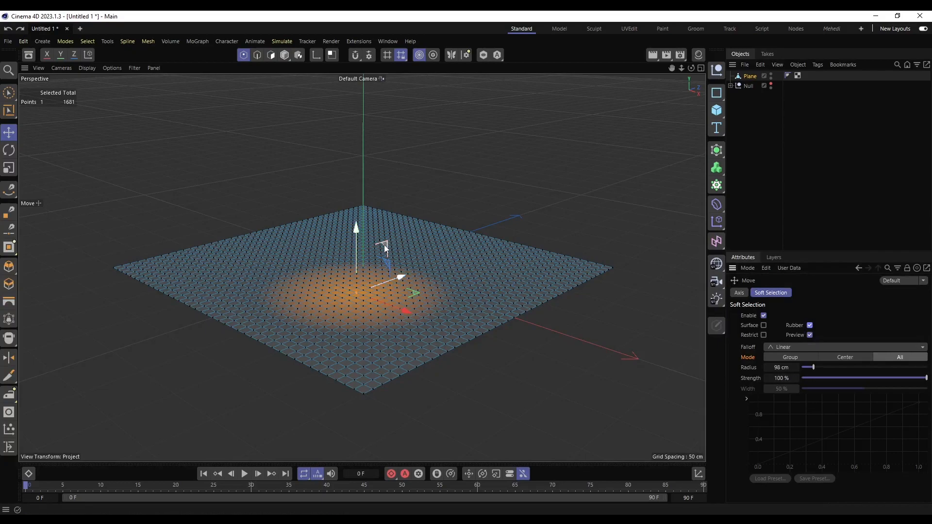
left_click_drag(358, 229, 348, 196)
key("ctrl+z")
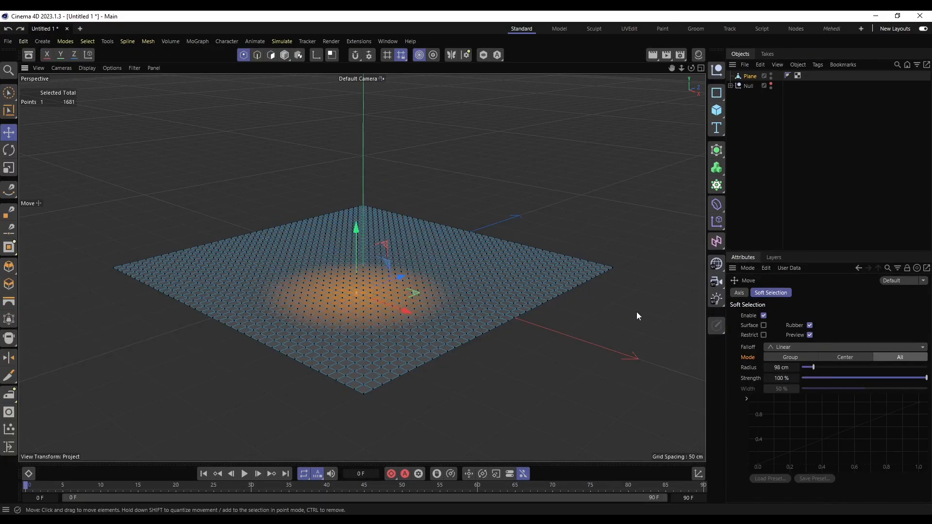
Try the Bell falloff by raising the selected point along Y, and undo the move
left_click(791, 347)
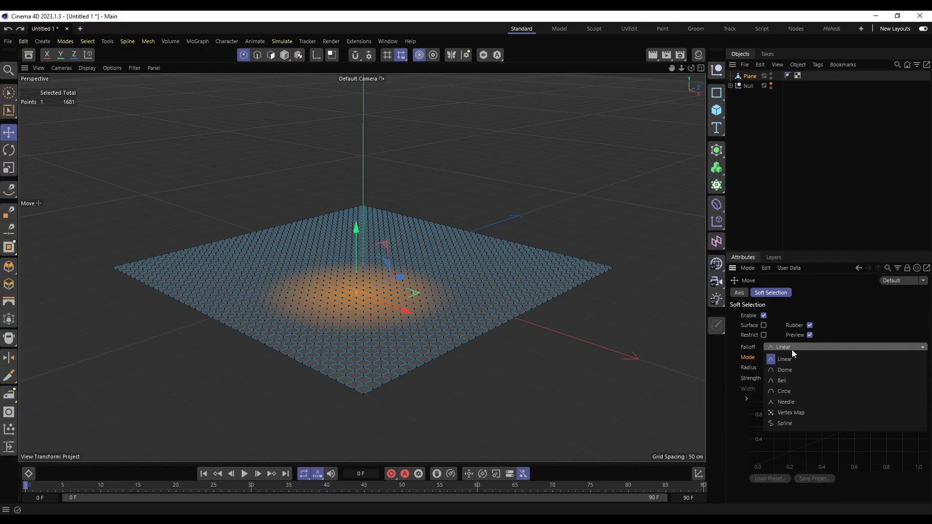
left_click(788, 380)
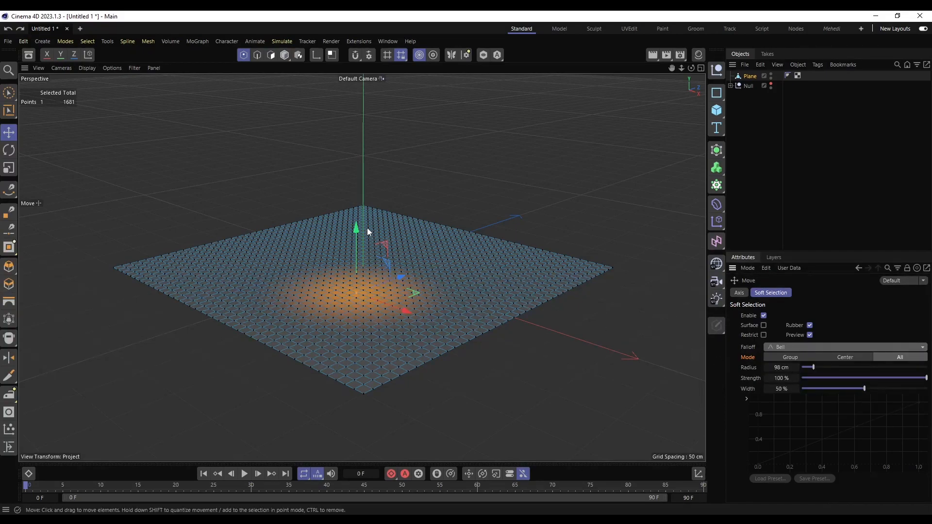
left_click_drag(359, 224, 334, 103)
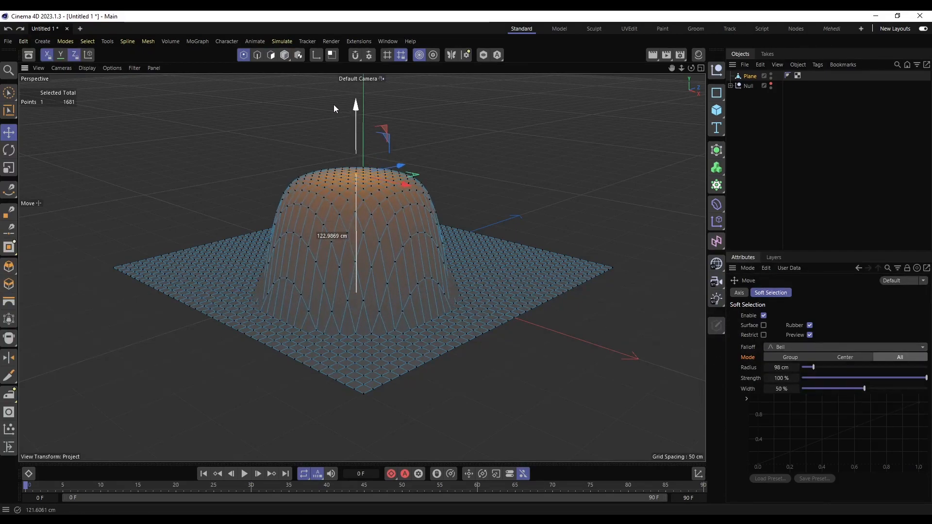
key("ctrl+z")
Turn on the Surface option of the soft selection, test it by raising the point, and undo the move
left_click(764, 326)
left_click_drag(357, 238, 340, 156)
key("ctrl+z")
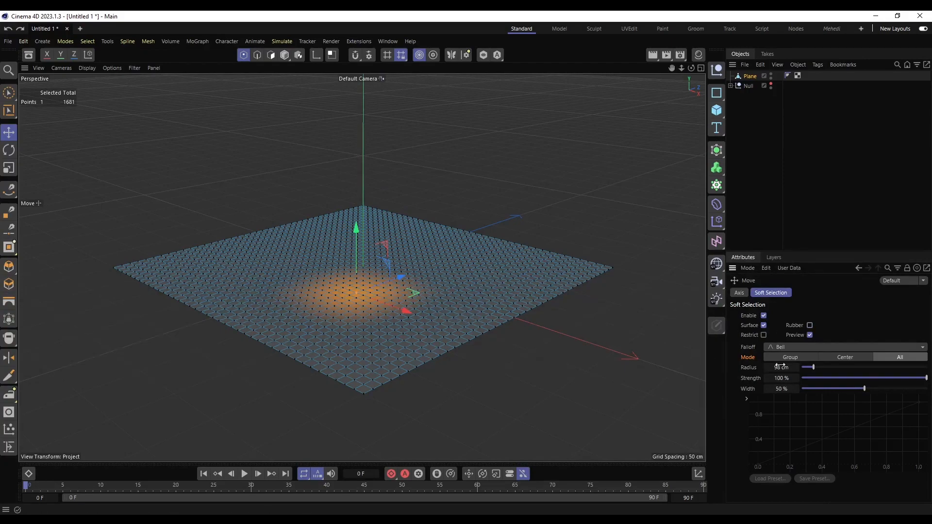
Switch the soft selection falloff to Spline, test it by raising the point, and undo the move
left_click(797, 347)
left_click(802, 424)
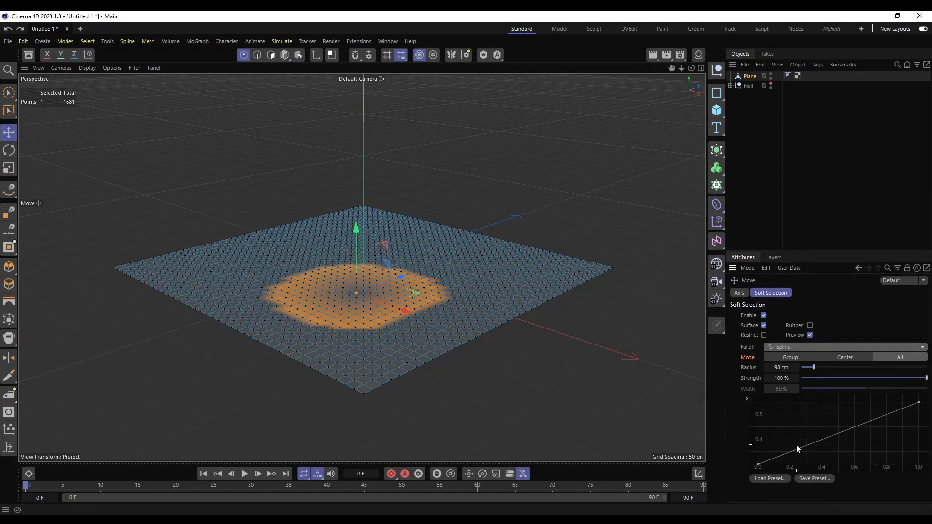
left_click_drag(353, 232, 342, 193)
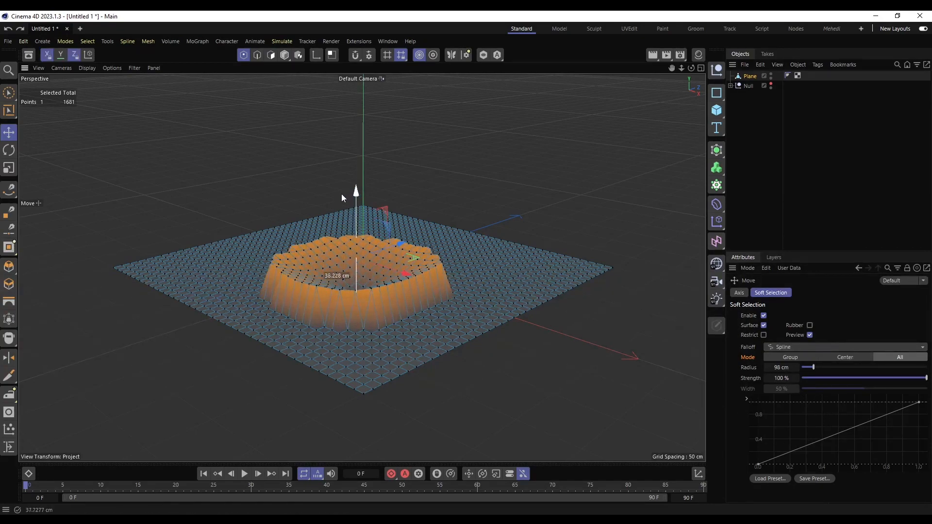
key("ctrl+z")
Set the soft selection radius to 95 cm and apply the Inverse spline preset to the falloff curve
mouse_move(812, 371)
left_mouse_down()
mouse_move(824, 372)
mouse_move(814, 372)
left_mouse_up()
right_click(817, 421)
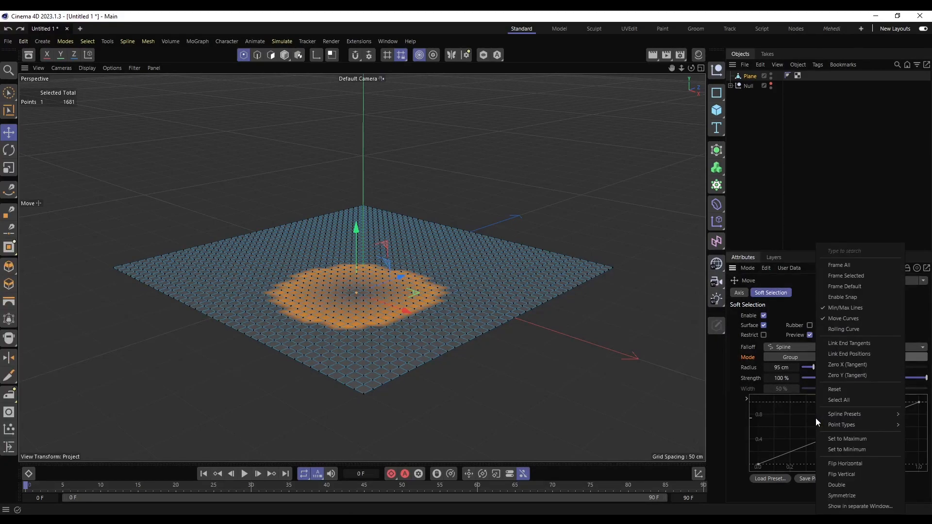
mouse_move(840, 417)
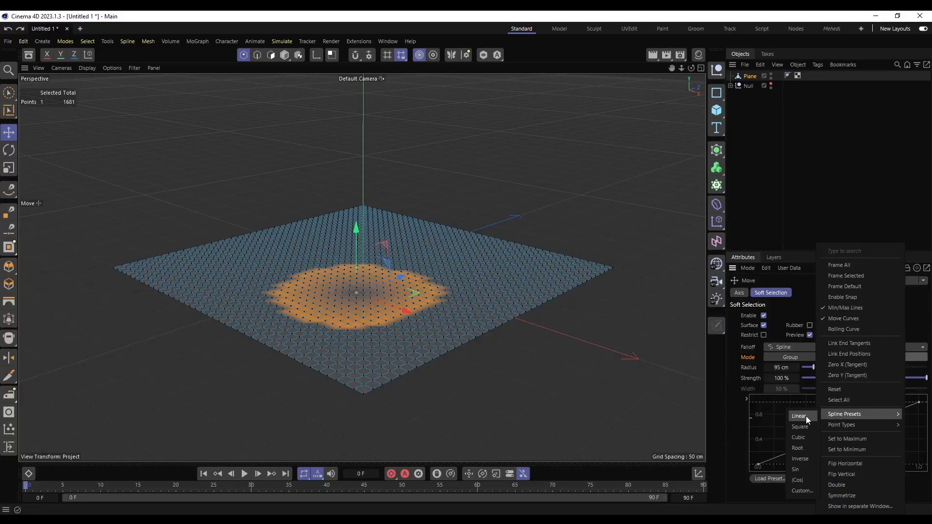
left_click(800, 458)
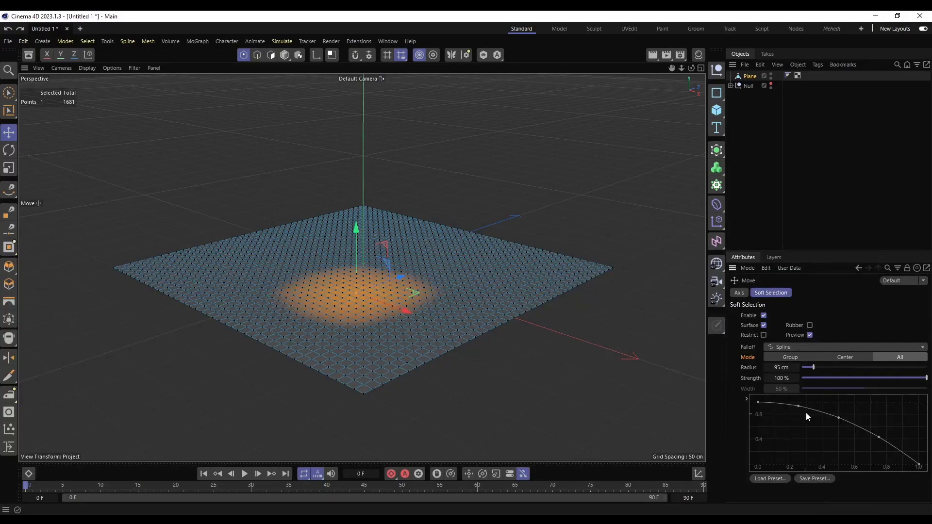
Pull the second and middle points of the falloff curve downward and set the radius to 180 cm
left_click_drag(797, 408, 790, 433)
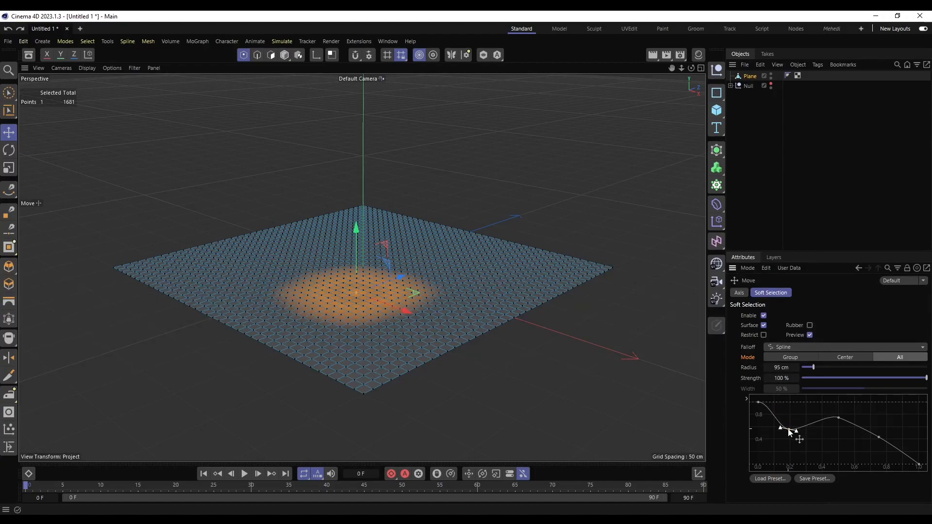
left_click_drag(815, 369, 826, 369)
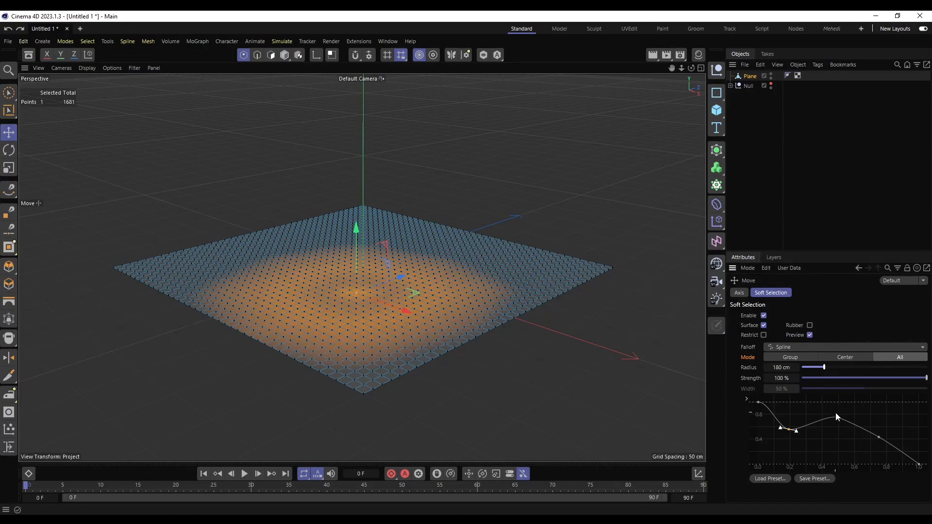
left_click_drag(841, 421, 830, 454)
Raise the selected point about 96 cm along Y with the wavy falloff, and deselect it to inspect the shape
left_click_drag(356, 225, 343, 136)
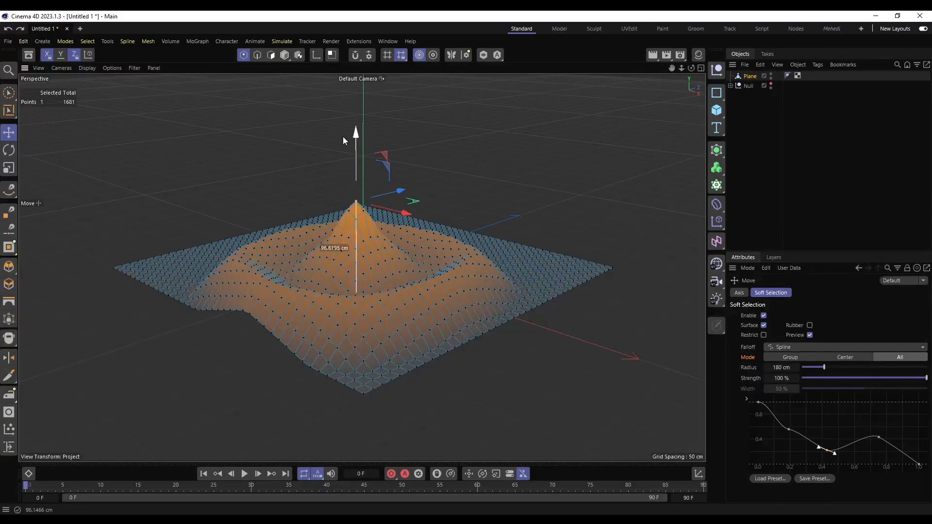
left_click_drag(691, 68, 643, 93)
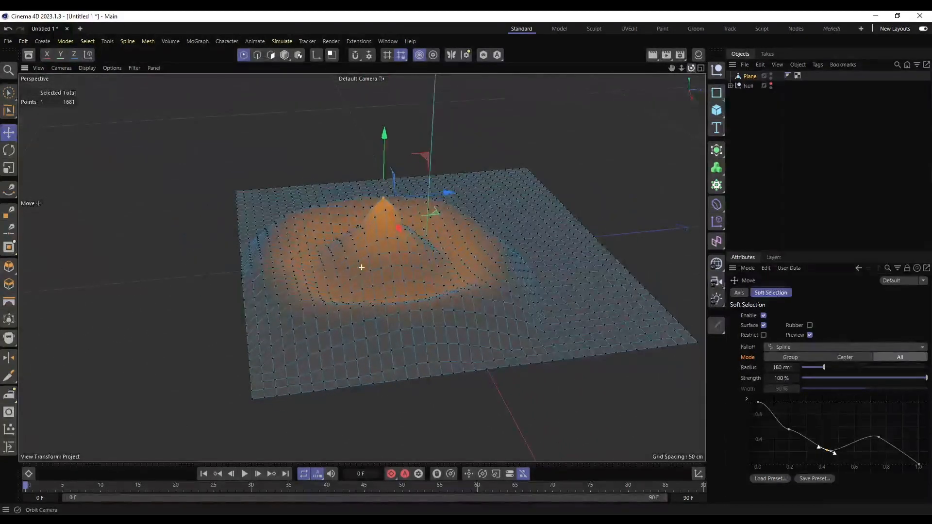
left_click(653, 167)
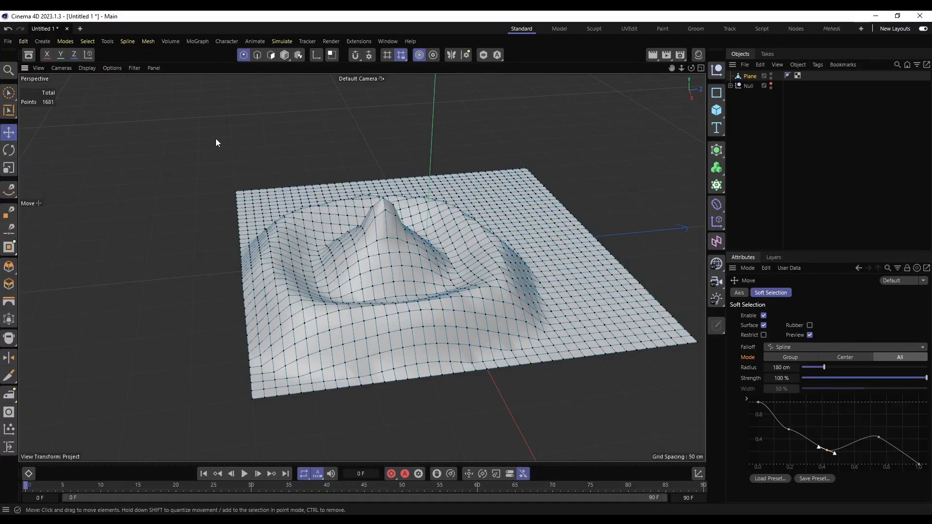
Select a point near the plane's far corner and raise it along Y to form a second hill
left_click(543, 260)
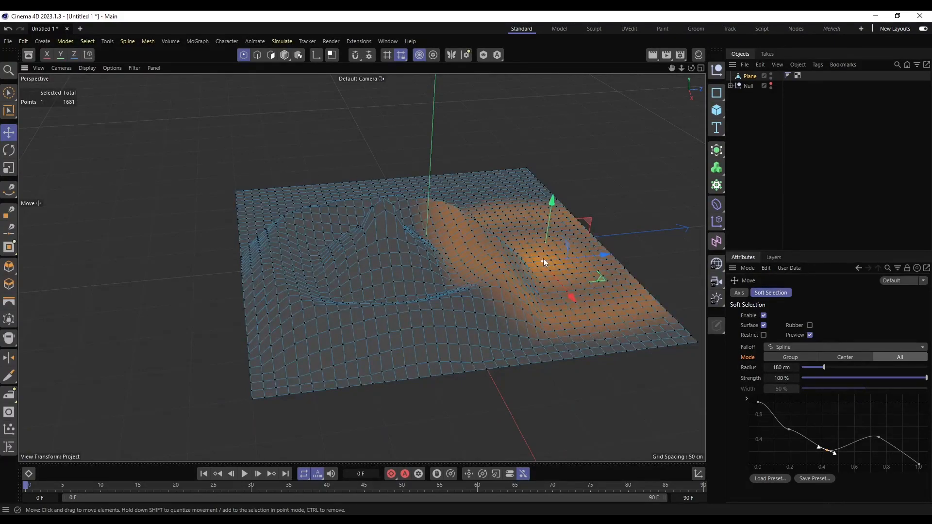
left_click(508, 304)
left_click(515, 200)
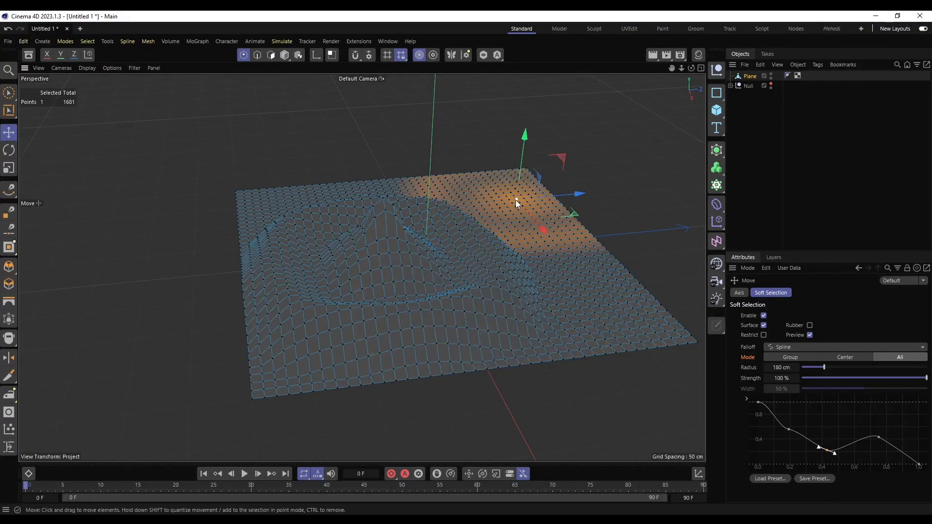
left_click_drag(515, 200, 511, 78)
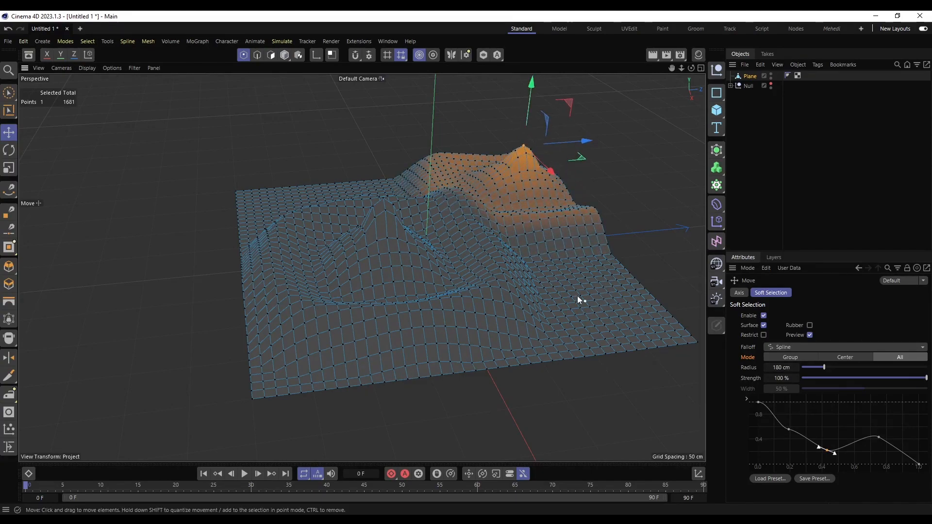
Select a point on the flat area in front of the second hill and reset the falloff curve
left_click(573, 295)
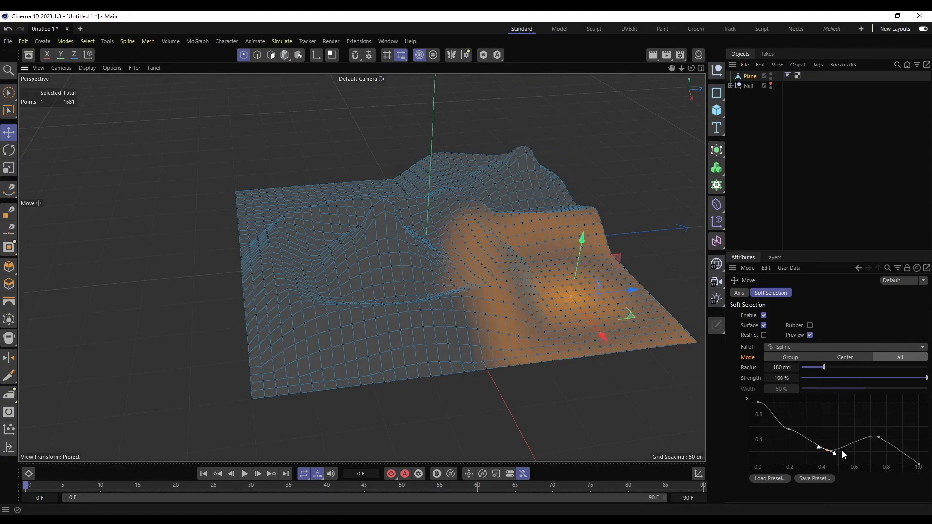
right_click(822, 429)
mouse_move(855, 413)
left_click(835, 391)
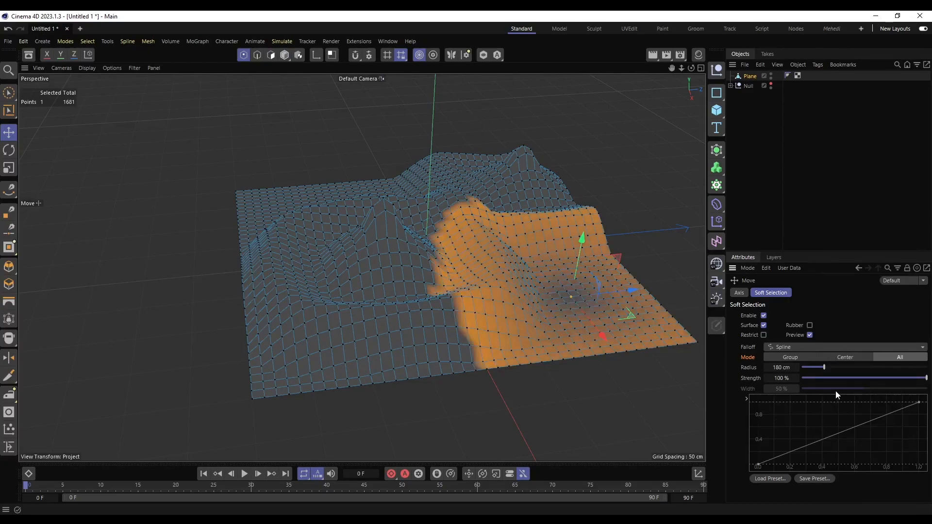
Apply the Square spline preset to the soft selection falloff curve
right_click(830, 416)
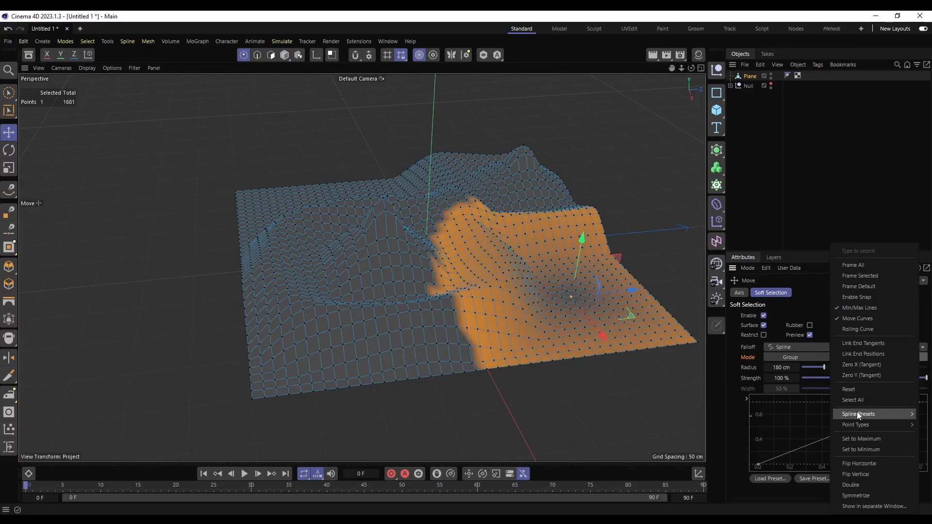
mouse_move(858, 414)
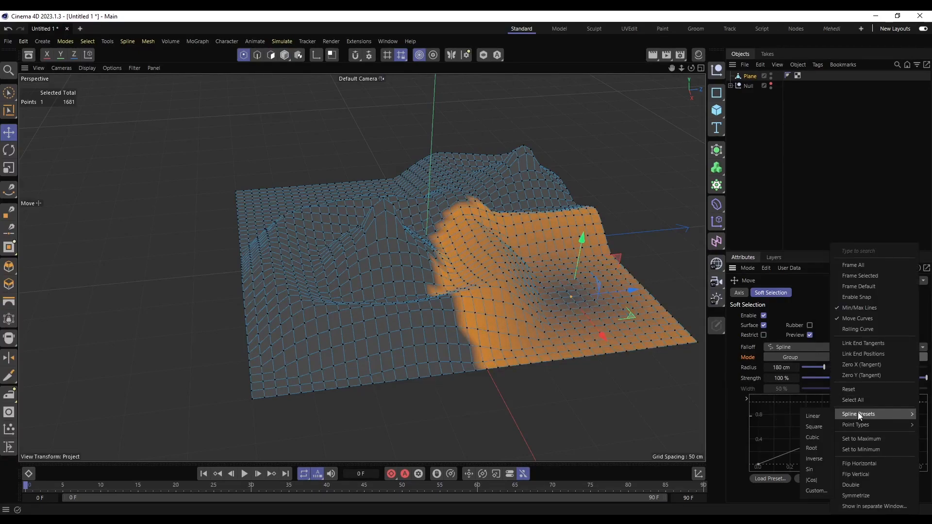
left_click(819, 429)
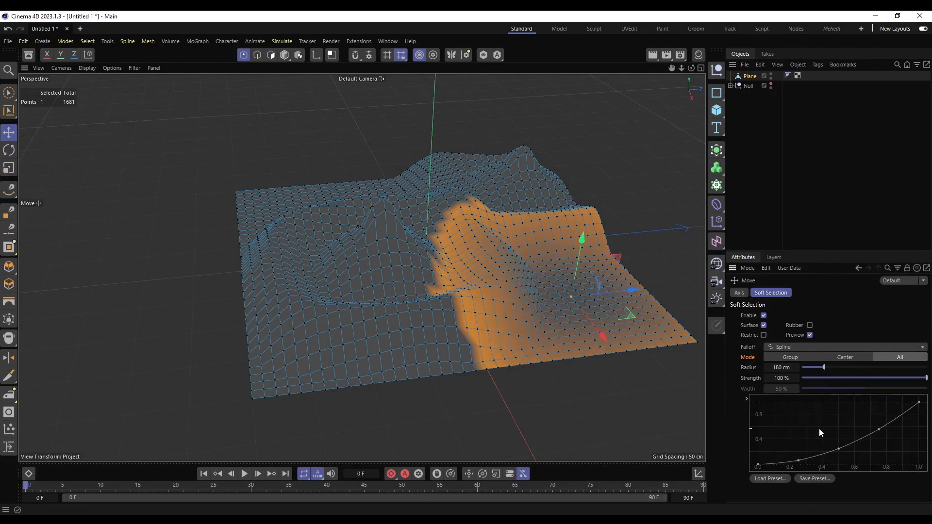
Apply the Inverse spline preset to the soft selection falloff curve
right_click(827, 427)
mouse_move(847, 416)
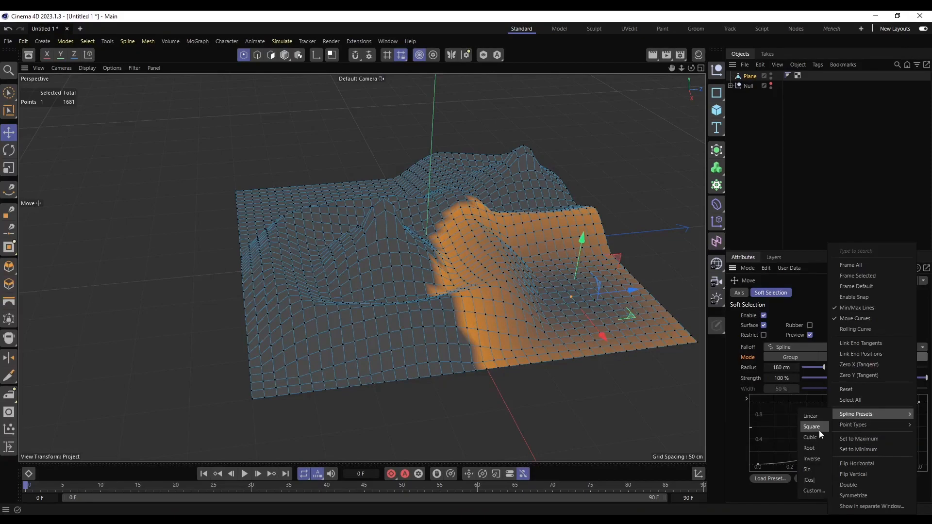
left_click(821, 459)
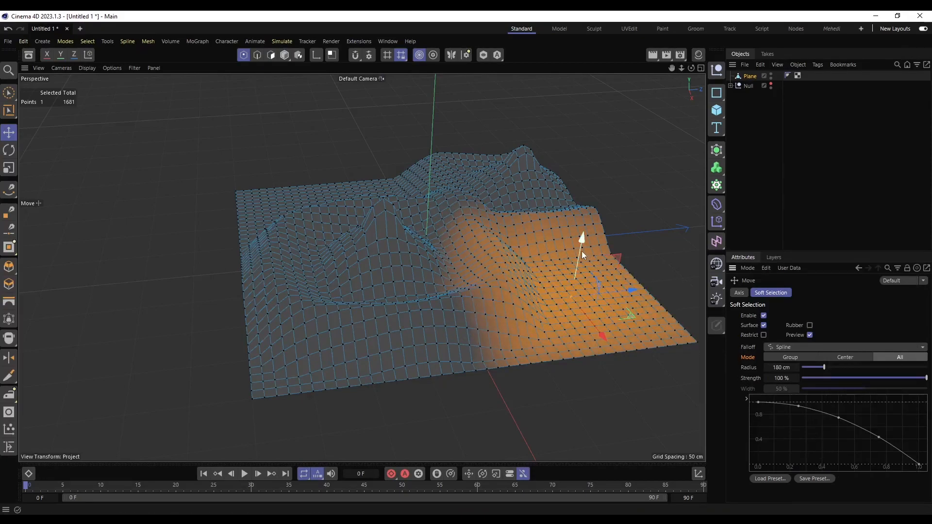
Reduce the soft selection radius to about 46 cm and raise the selected point along Y into a rounded hill, then clear the selection
left_click_drag(823, 370, 805, 369)
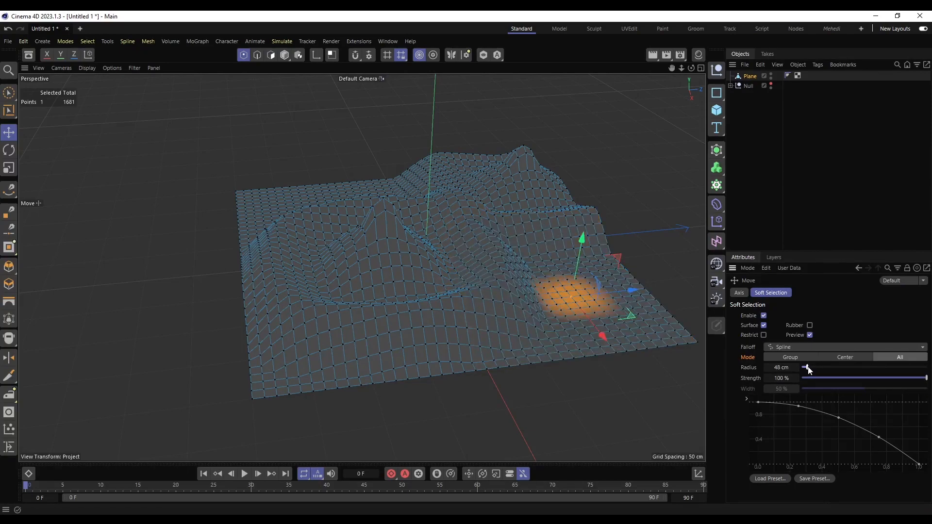
left_click_drag(583, 241, 547, 165)
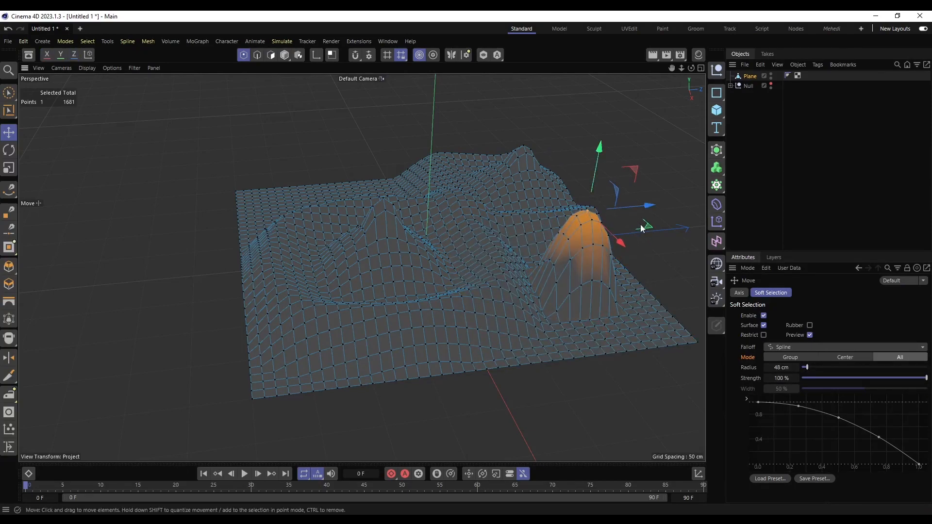
left_click(651, 254)
left_click_drag(691, 68, 660, 73)
Hide the Plane in the viewport and make the Null group containing the armchair visible
left_click(748, 77)
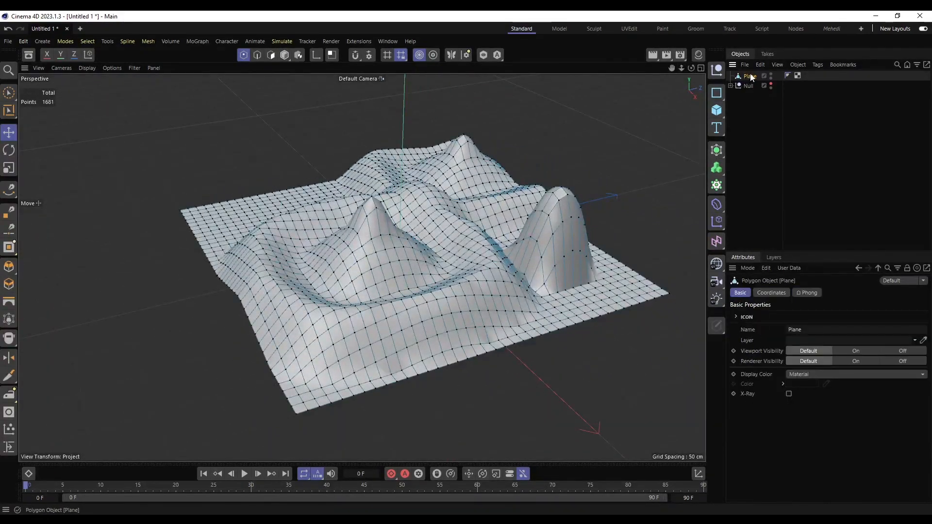
left_click(771, 74)
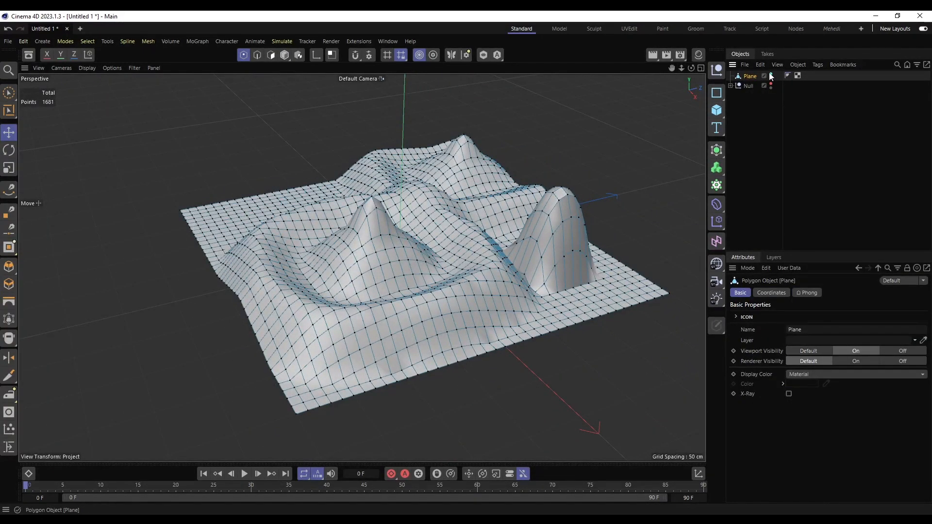
left_click(772, 75)
left_click(771, 84)
scroll(359, 203, "up", 8)
scroll(394, 213, "down", 2)
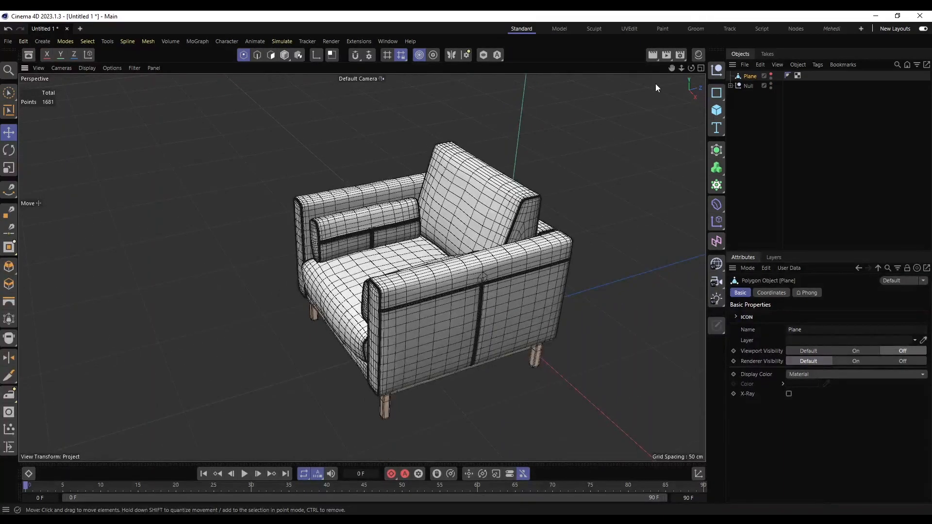
Expand the Null group and select the armchair's Seat object
left_click_drag(691, 69, 614, 69)
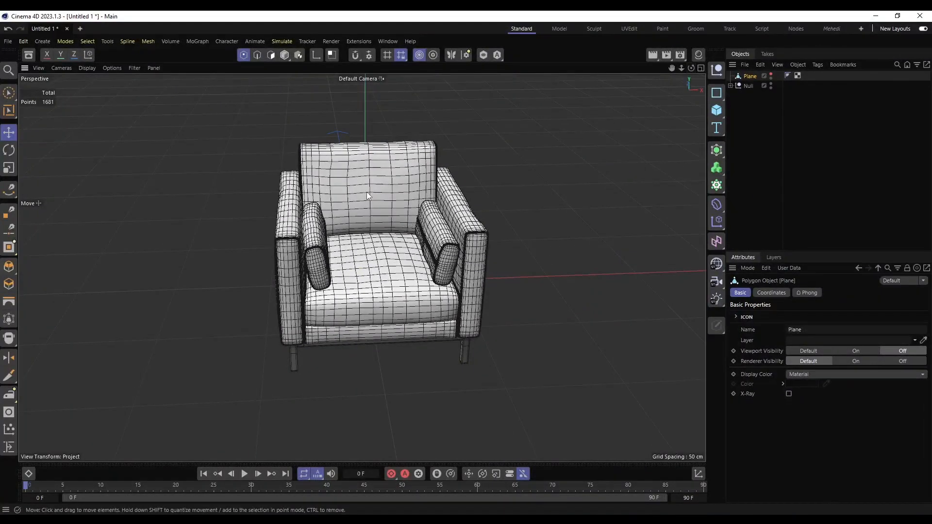
left_click(731, 85)
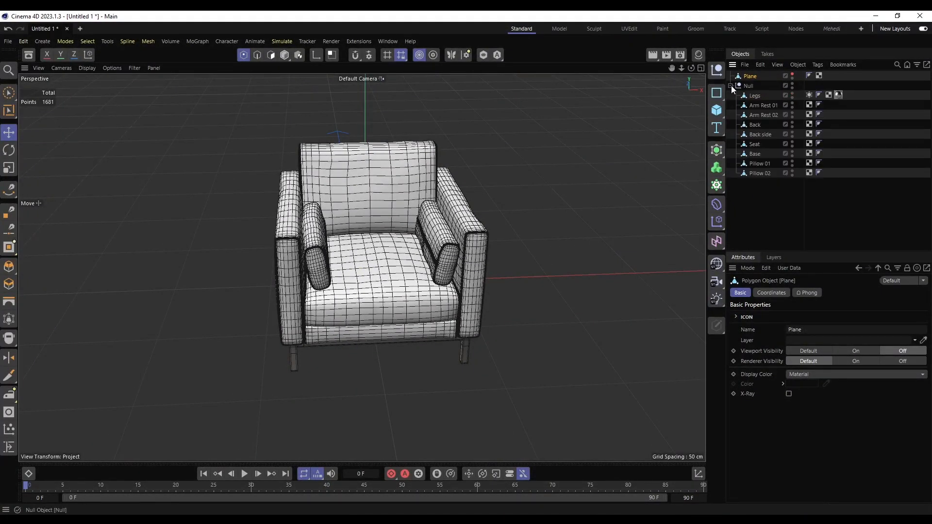
left_click(755, 145)
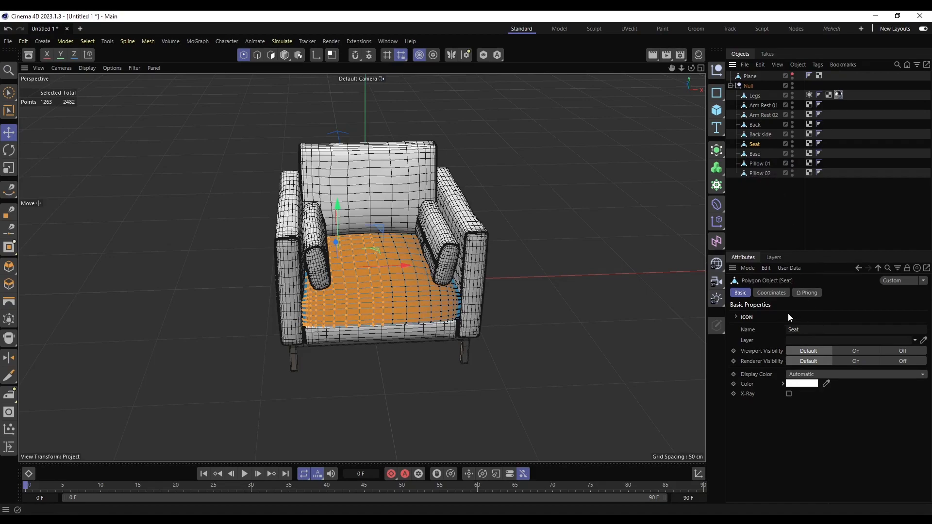
For the Move tool's soft selection, turn off Surface, set the falloff to Linear and reduce the radius to 17 cm
left_click(8, 132)
left_click(764, 325)
left_click(802, 346)
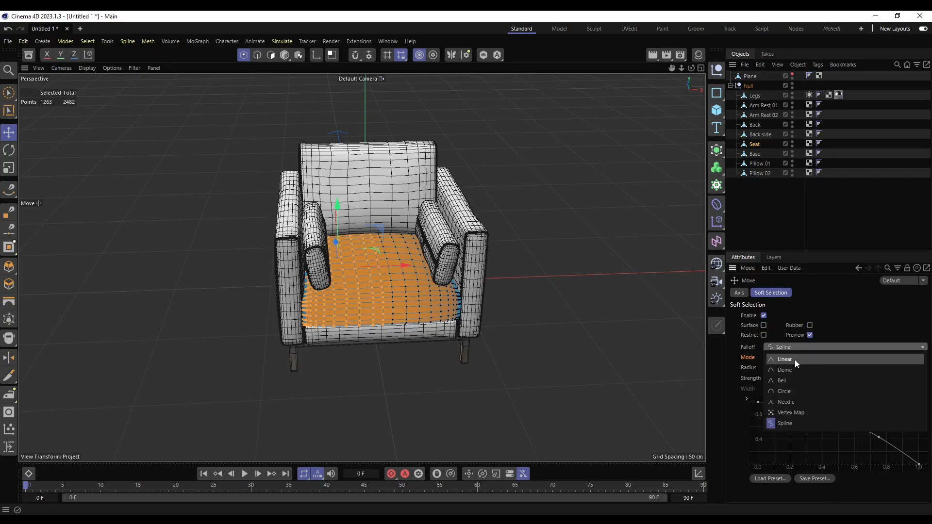
left_click(795, 360)
left_click_drag(807, 368, 804, 372)
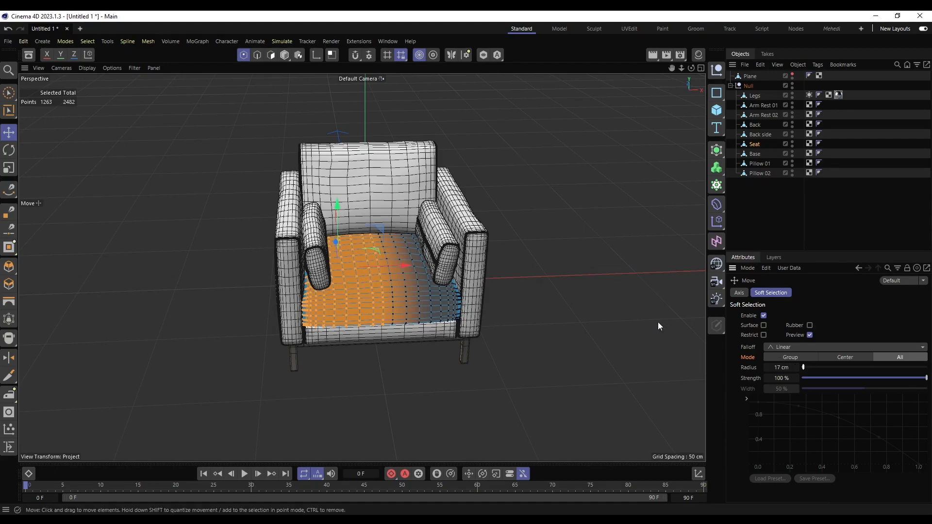
Select a point near the middle of the seat cushion and increase the soft selection radius to 44 cm
left_click(422, 286)
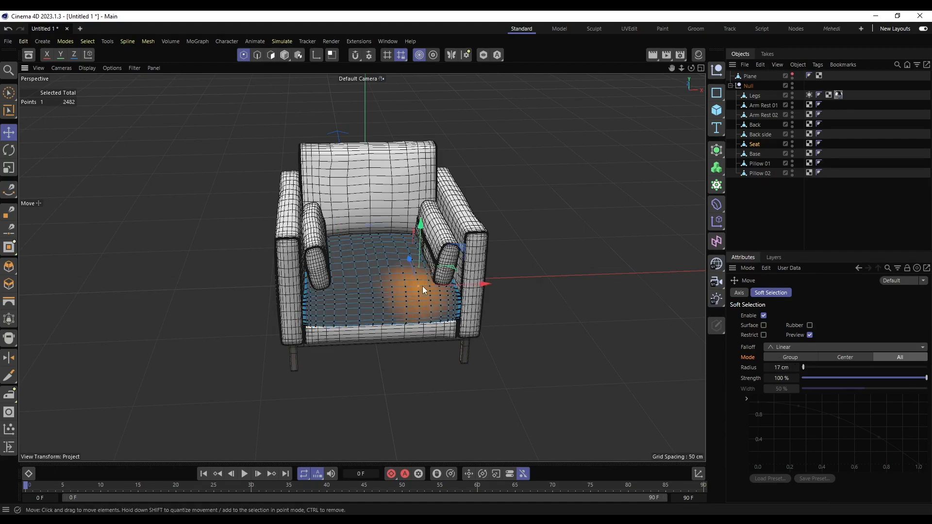
left_click(387, 260)
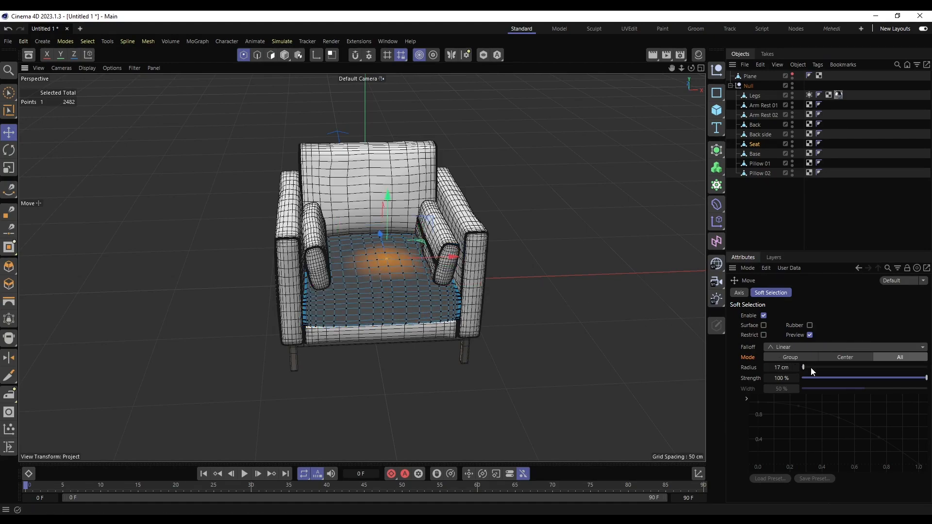
left_click_drag(803, 368, 809, 370)
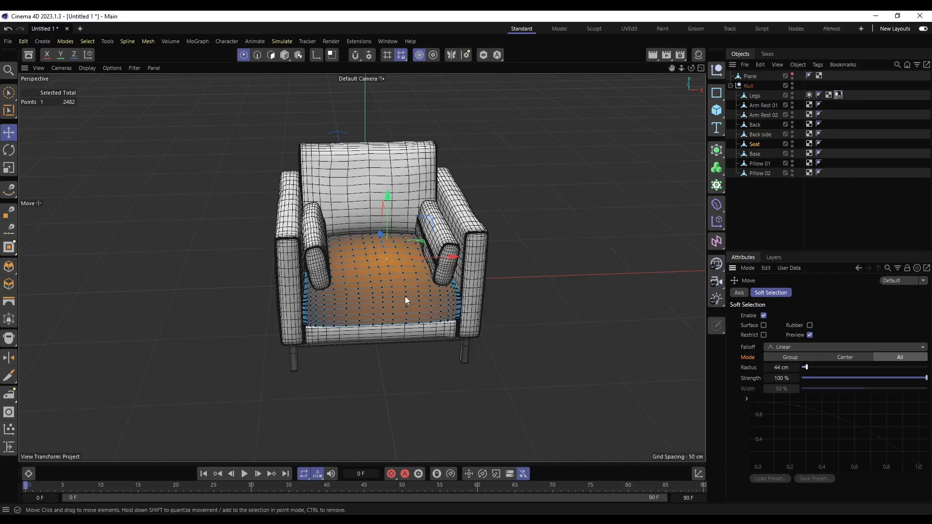
Push the selected seat point slightly down along Y to dent the cushion, and clear the selection
scroll(417, 278, "up", 4)
left_click_drag(370, 182, 372, 211)
left_click_drag(691, 68, 663, 90)
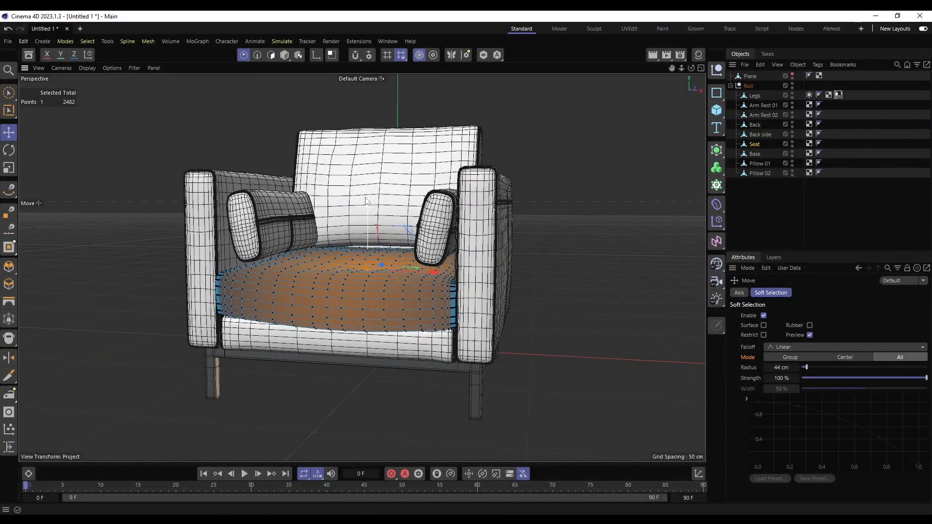
left_click_drag(367, 199, 368, 208)
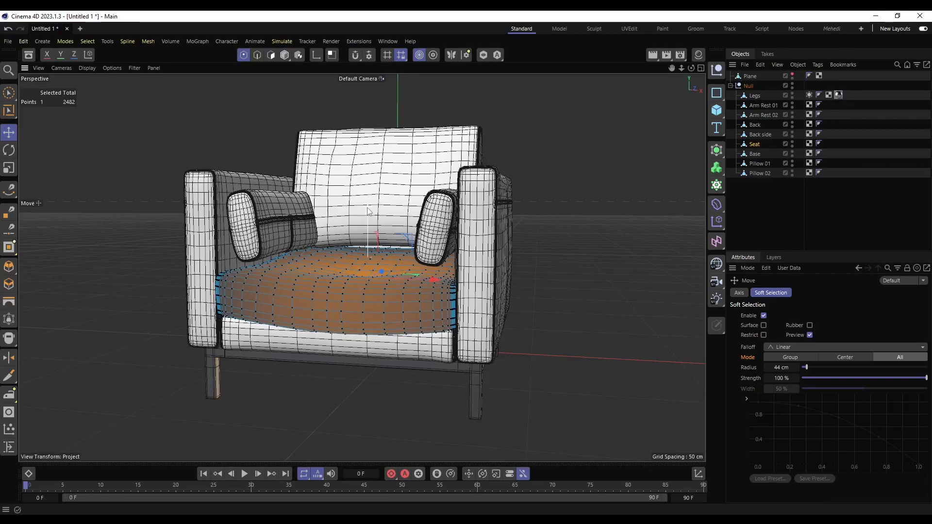
left_click_drag(691, 69, 618, 128)
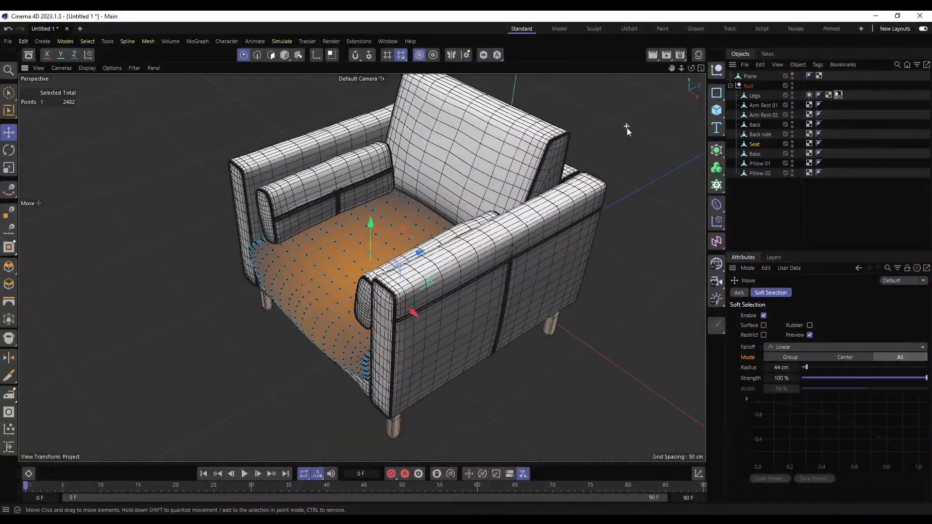
left_click(626, 129)
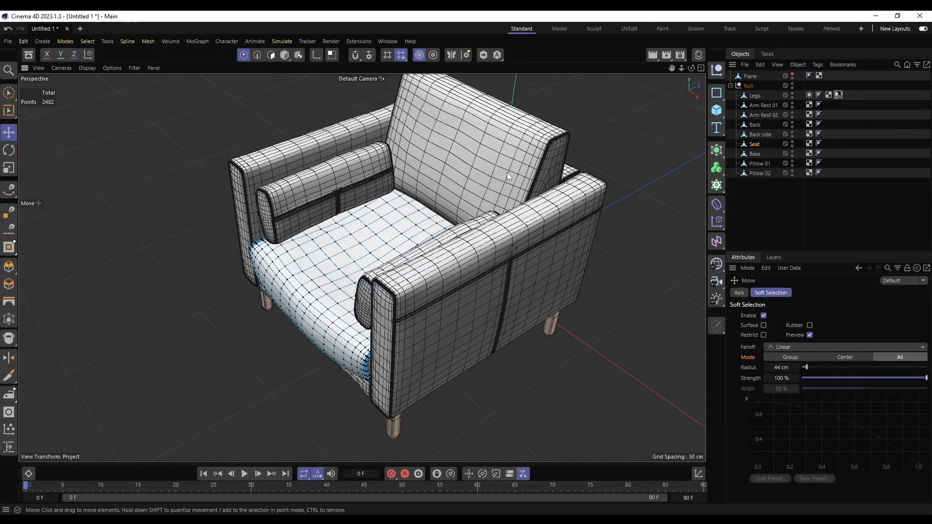
left_click(755, 154)
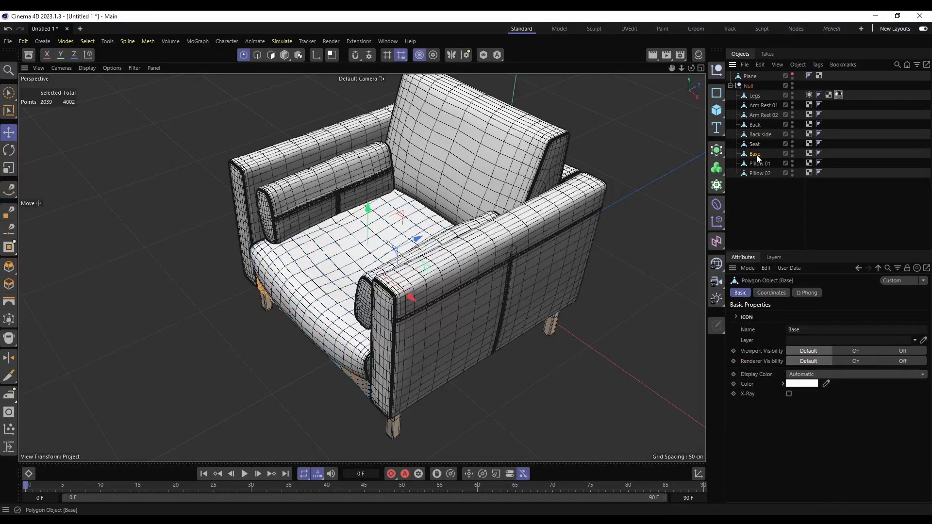
left_click(755, 135)
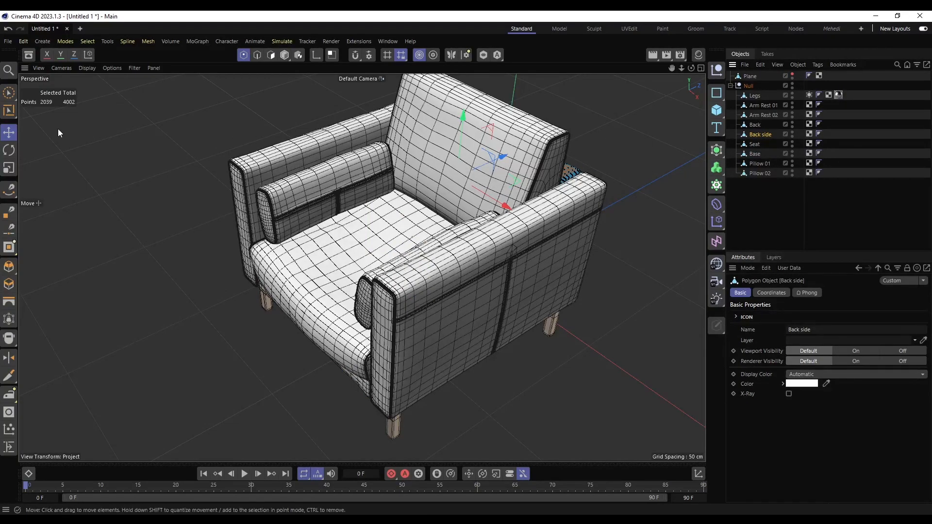
left_click(9, 133)
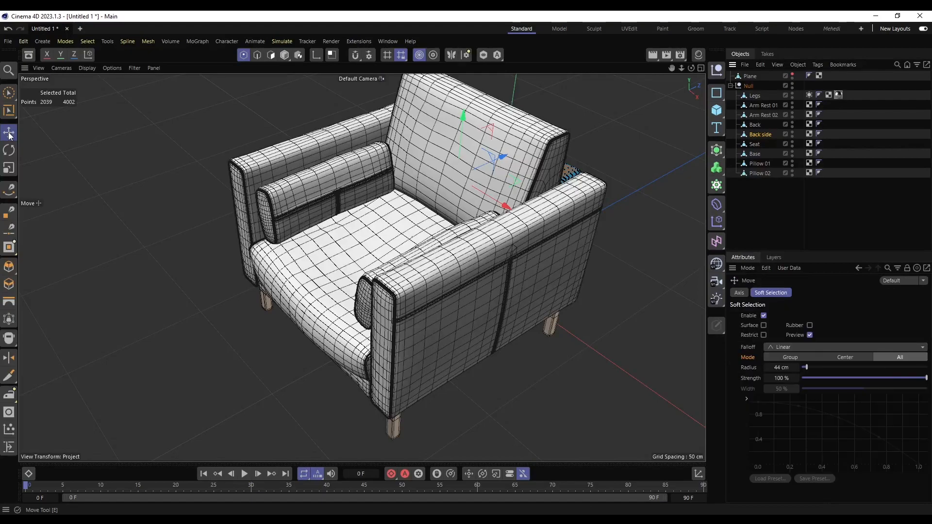
left_click(458, 180)
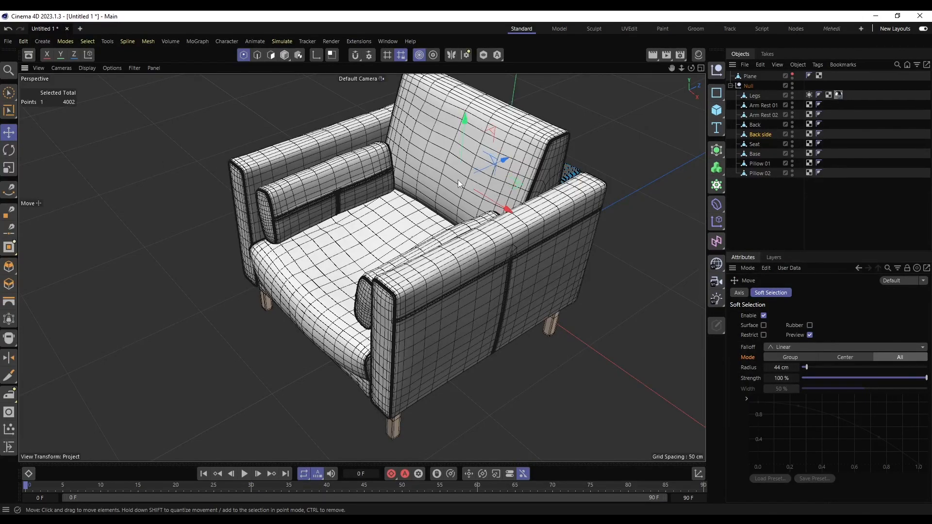
left_click(756, 125)
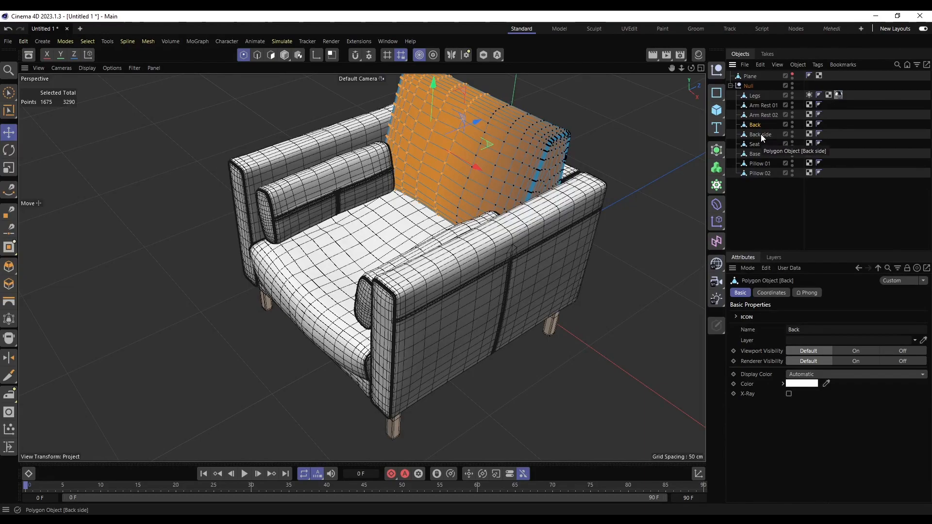
left_click(760, 135)
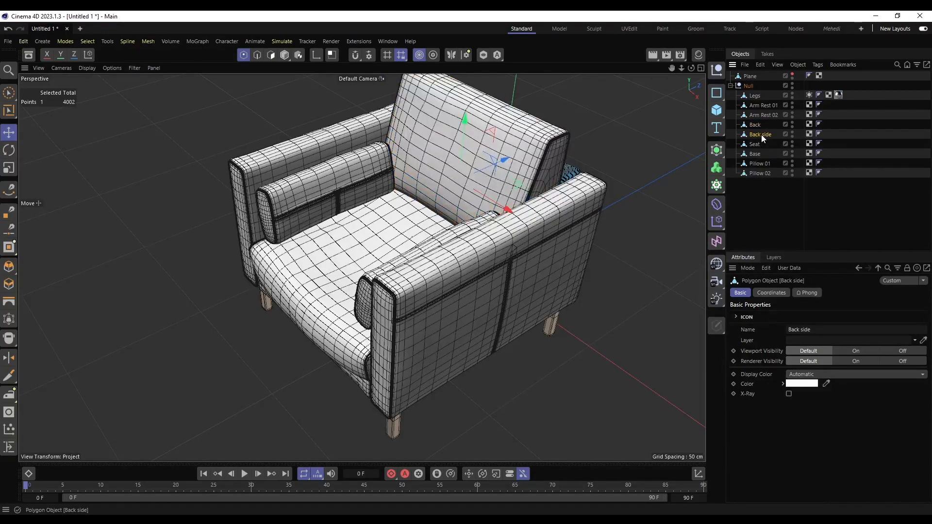
left_click_drag(691, 68, 592, 89)
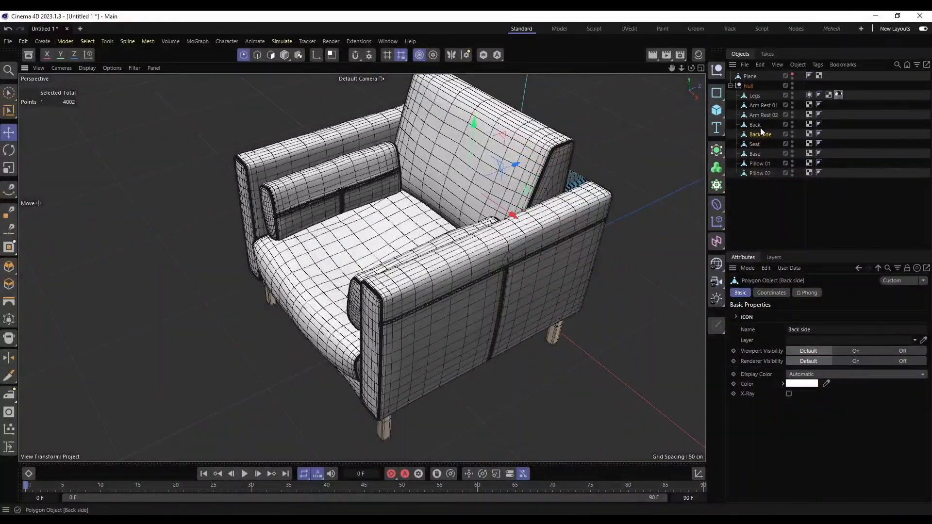
Select the armchair's Back object and pick a single point near the middle of the backrest's front face
left_click(755, 125)
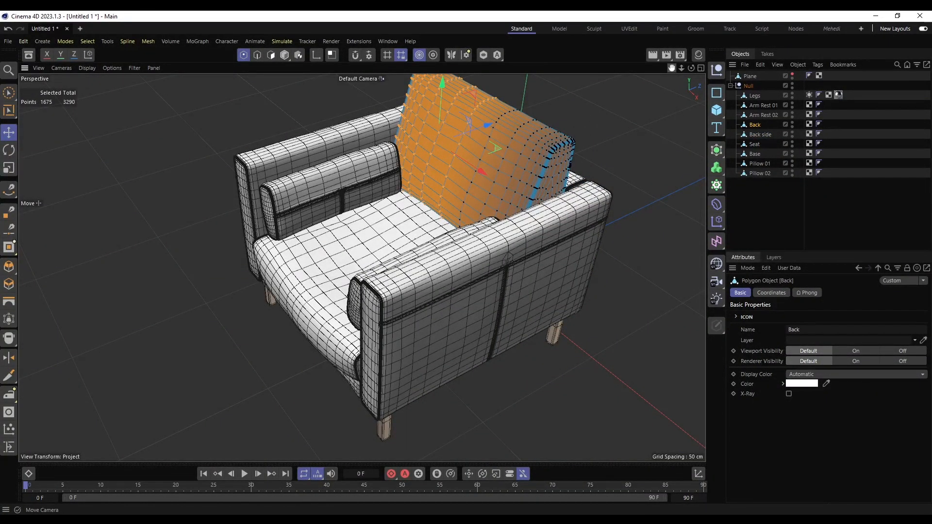
left_click_drag(670, 68, 655, 92)
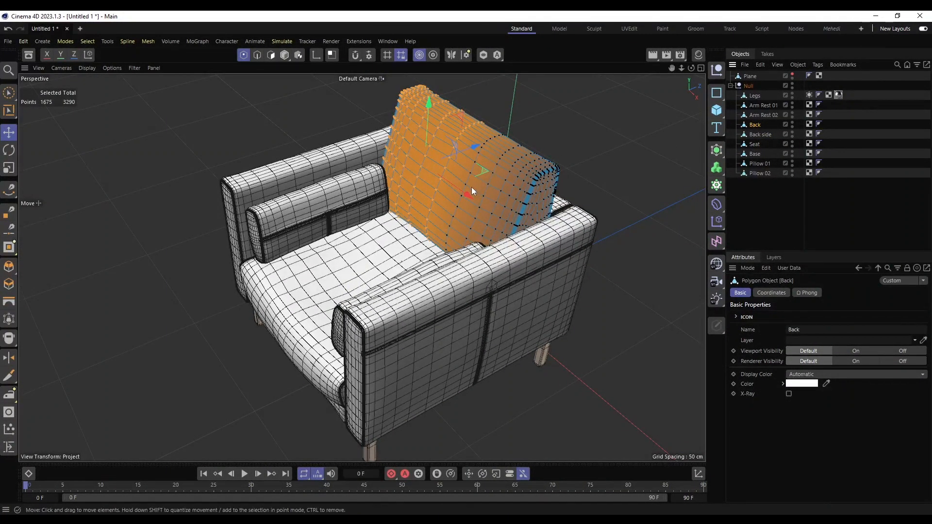
left_click(438, 190)
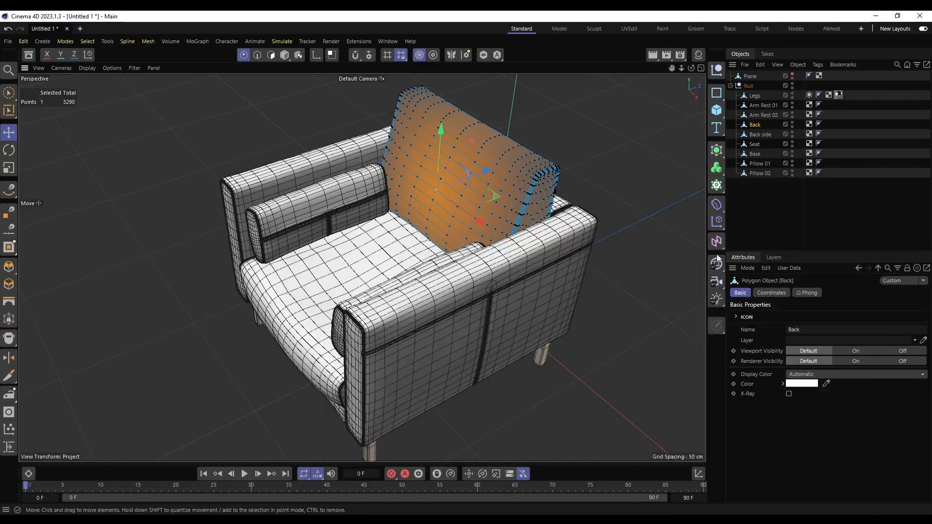
Adjust the Move tool's soft selection radius and push the selected backrest point slightly inward along Z
left_click(10, 132)
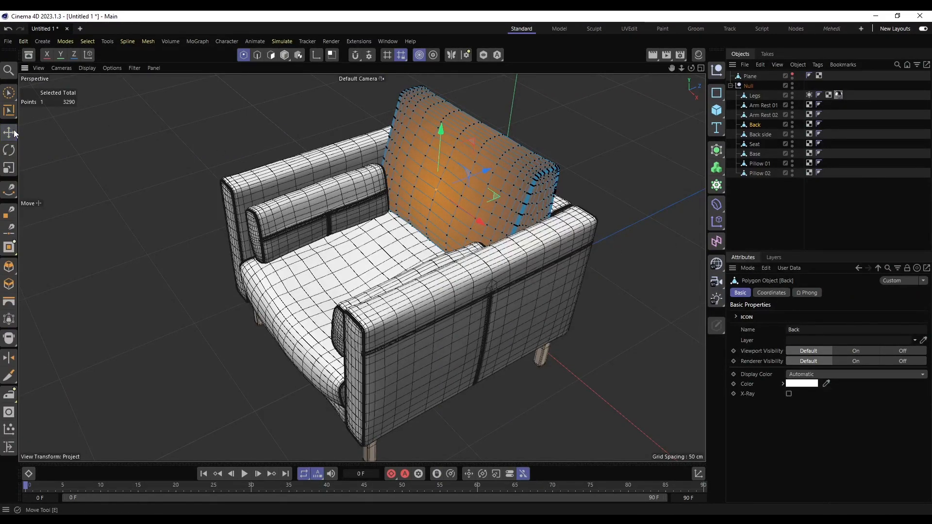
left_click_drag(783, 367, 784, 367)
left_click_drag(783, 368, 786, 368)
left_click_drag(490, 165, 507, 164)
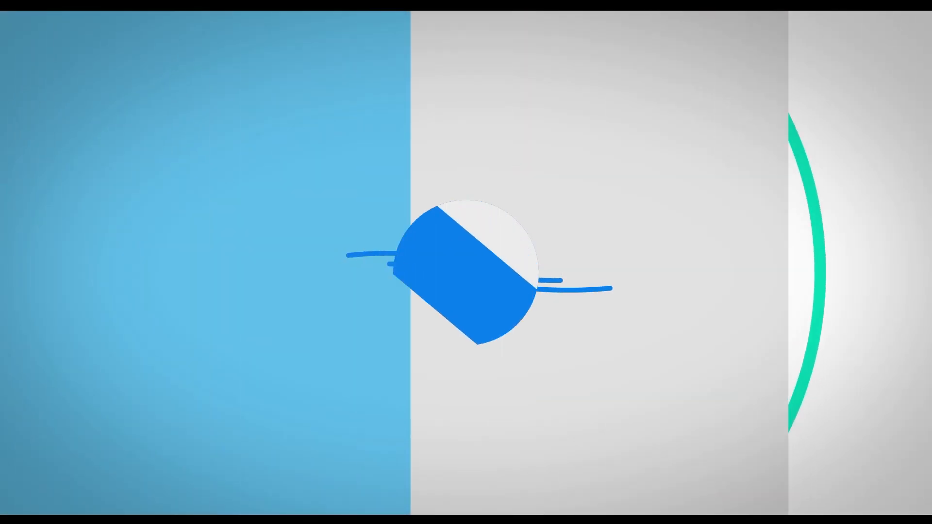